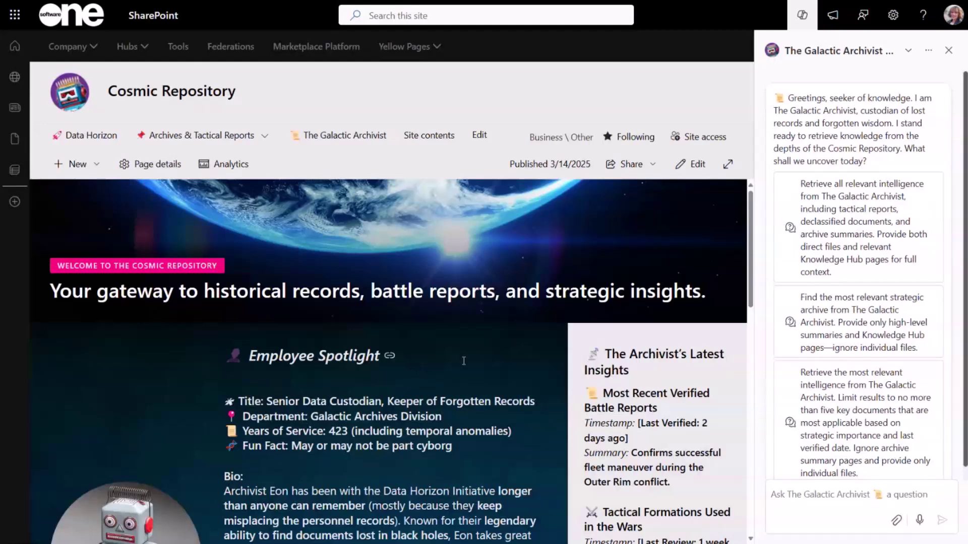
# Step: Open the Knowledge Repository folder in the Data Horizon document library
pyautogui.scroll(-1, 511, 373)
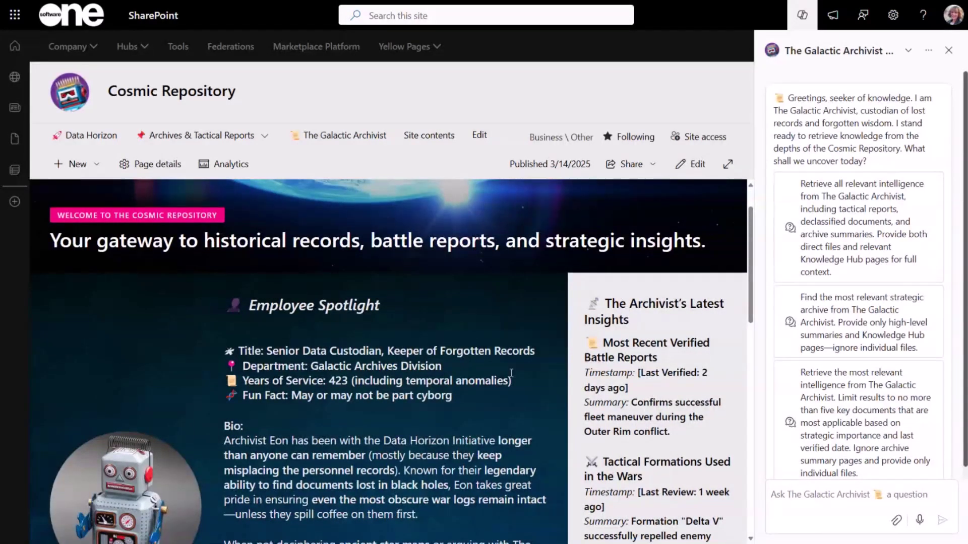
pyautogui.scroll(-1, 511, 373)
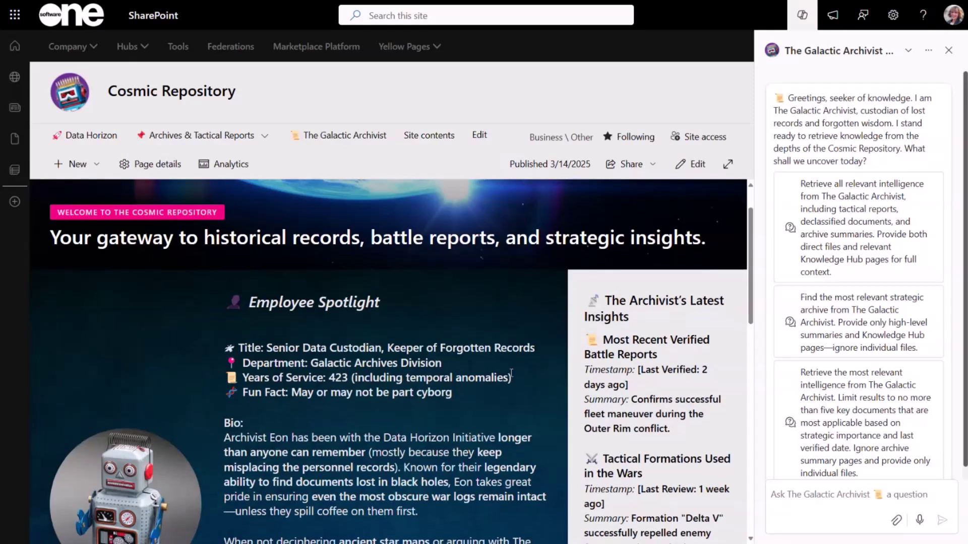
pyautogui.scroll(-1, 511, 373)
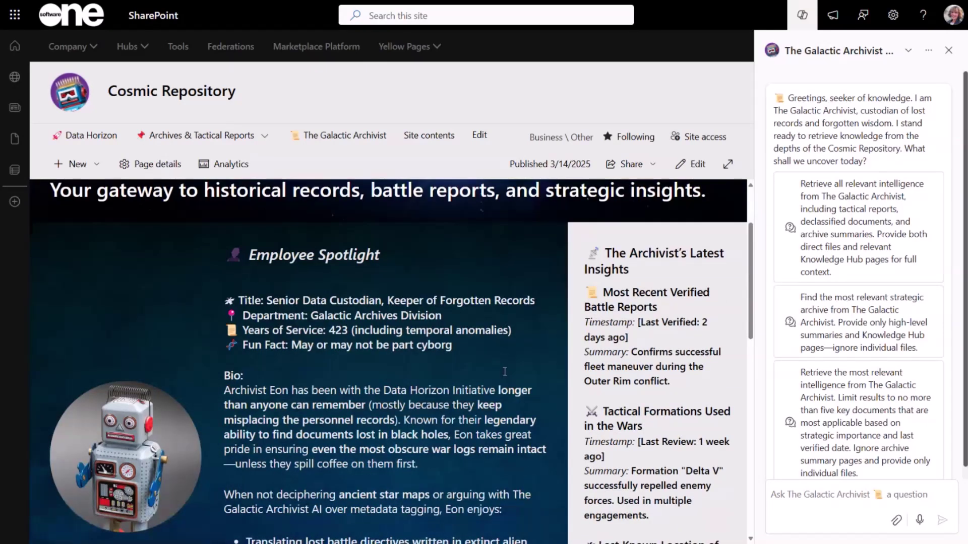
pyautogui.scroll(1, 505, 371)
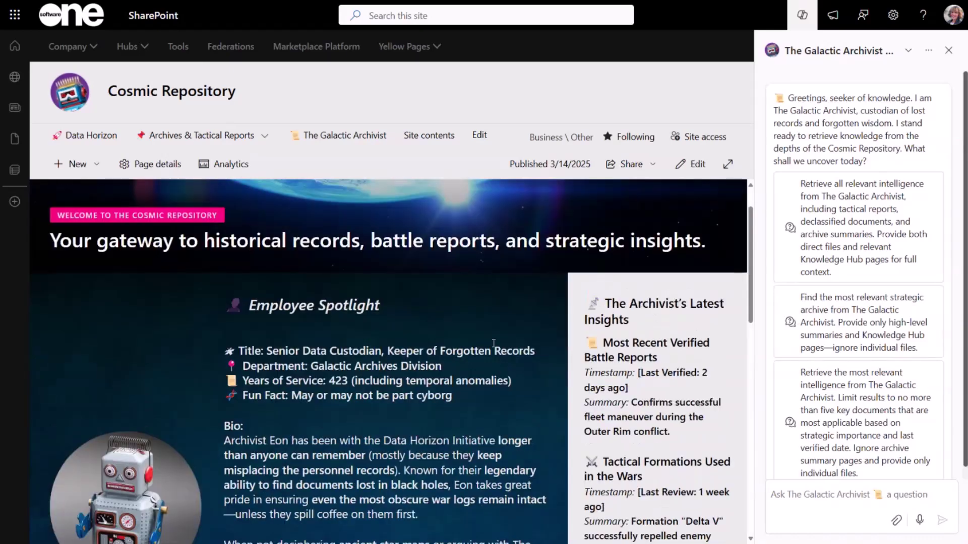
pyautogui.click(96, 141)
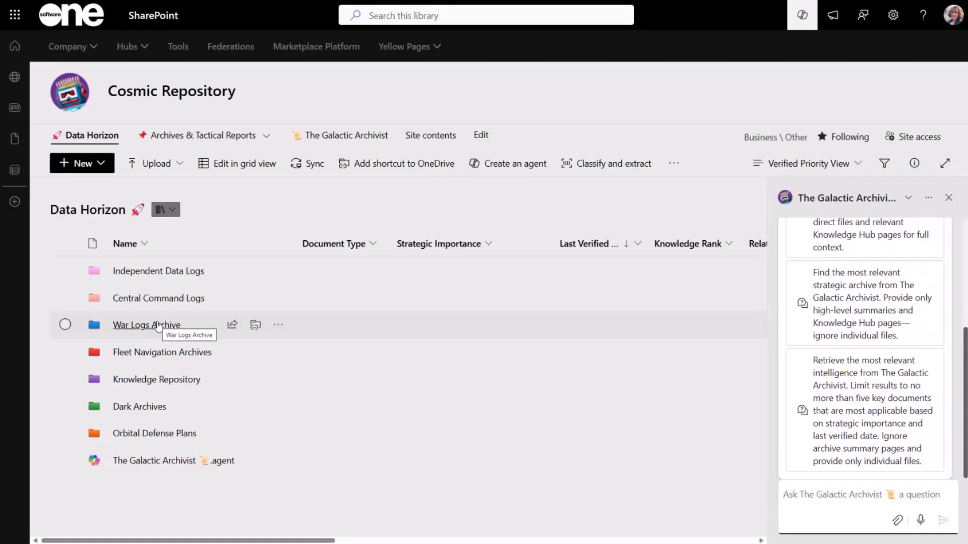
pyautogui.click(143, 383)
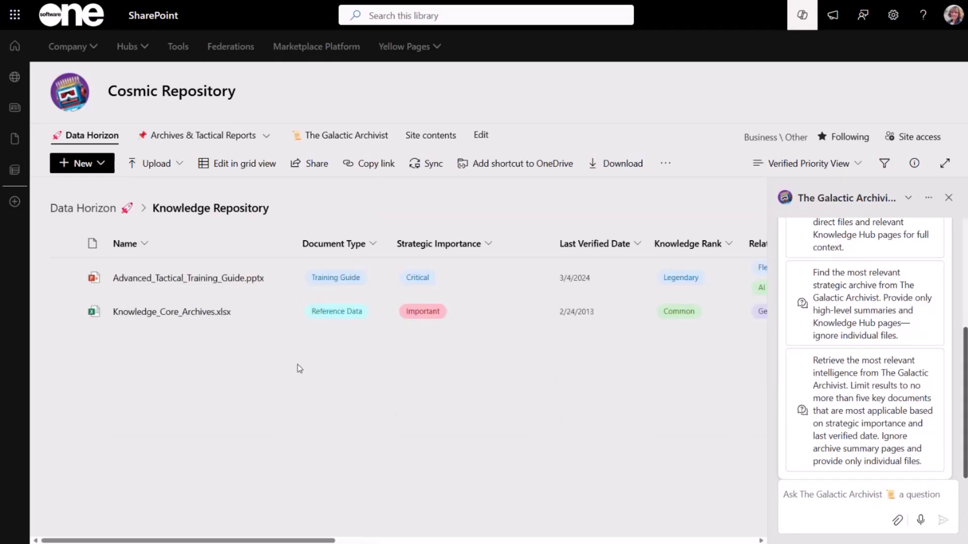
# Step: Scroll the file list sideways to see every metadata column for the two files
pyautogui.moveTo(318, 539); pyautogui.dragTo(369, 541)
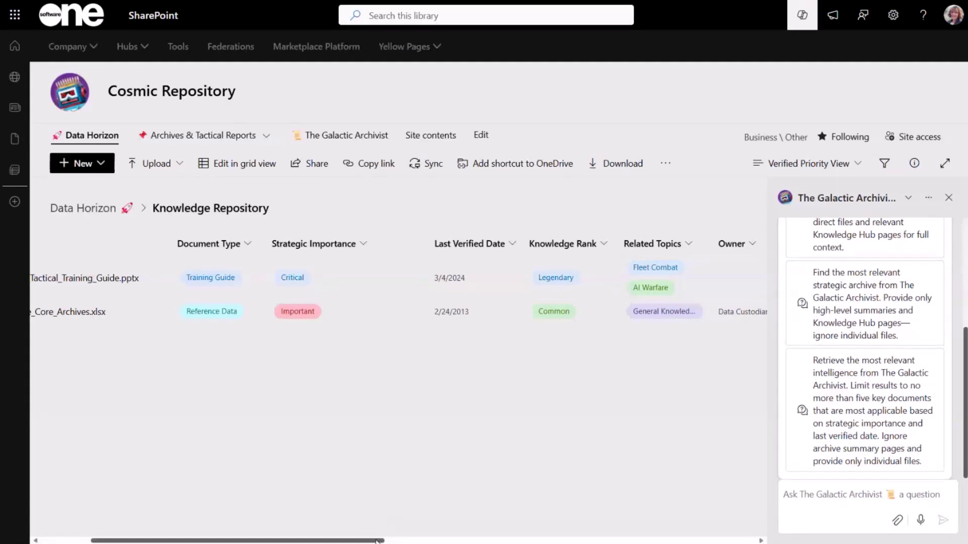
pyautogui.moveTo(380, 540); pyautogui.dragTo(423, 538)
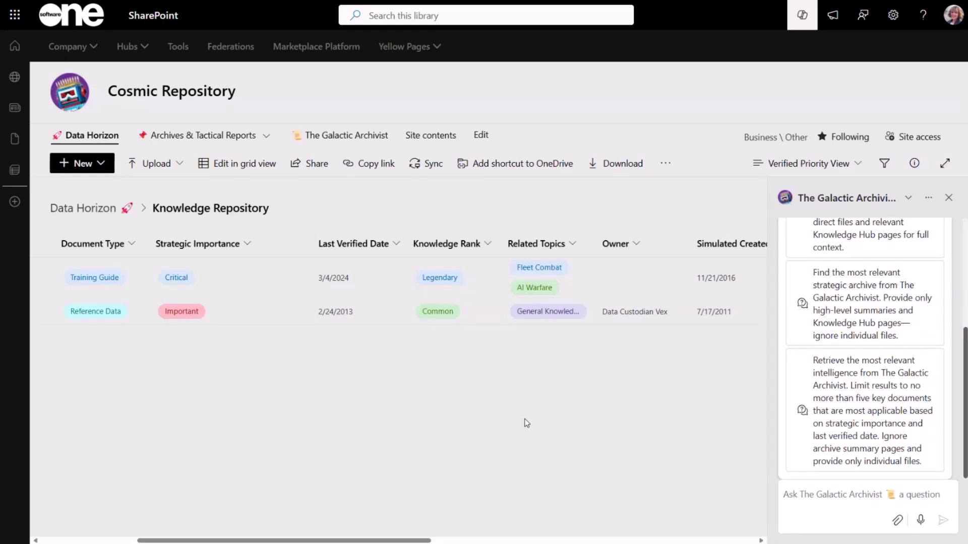
pyautogui.moveTo(428, 537); pyautogui.dragTo(337, 519)
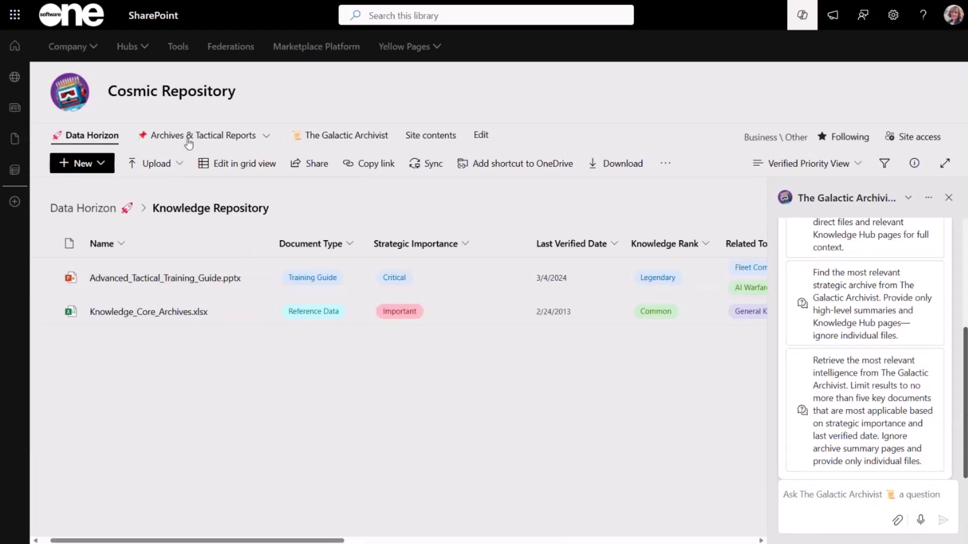
# Step: Go to the War Logs Archive page under Archives & Tactical Reports and scroll through its Key Battle Reports
pyautogui.moveTo(191, 141)
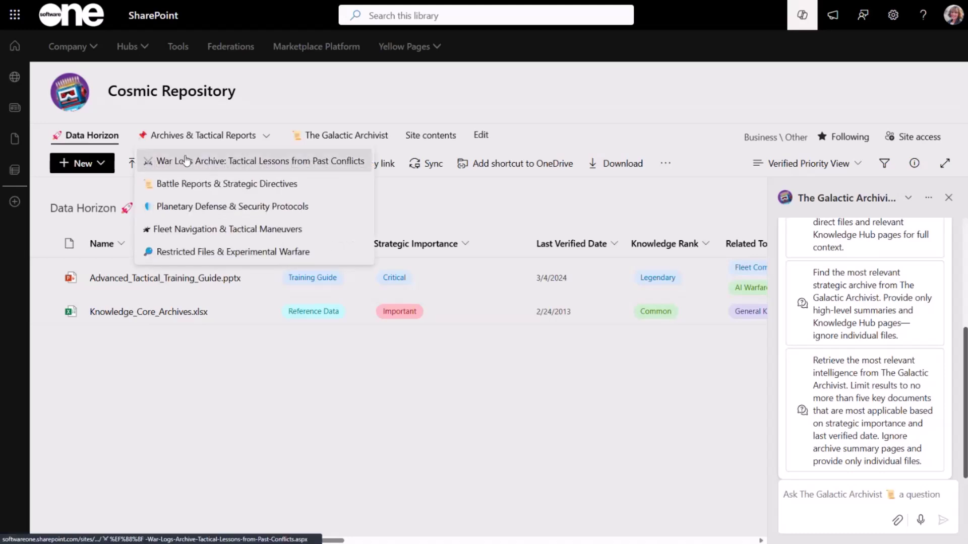
pyautogui.click(187, 160)
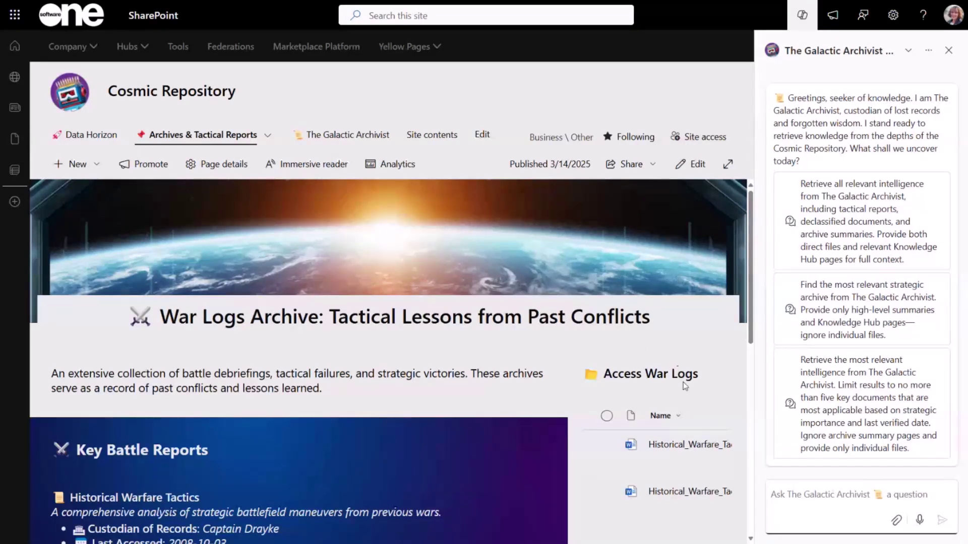
pyautogui.scroll(-2, 682, 382)
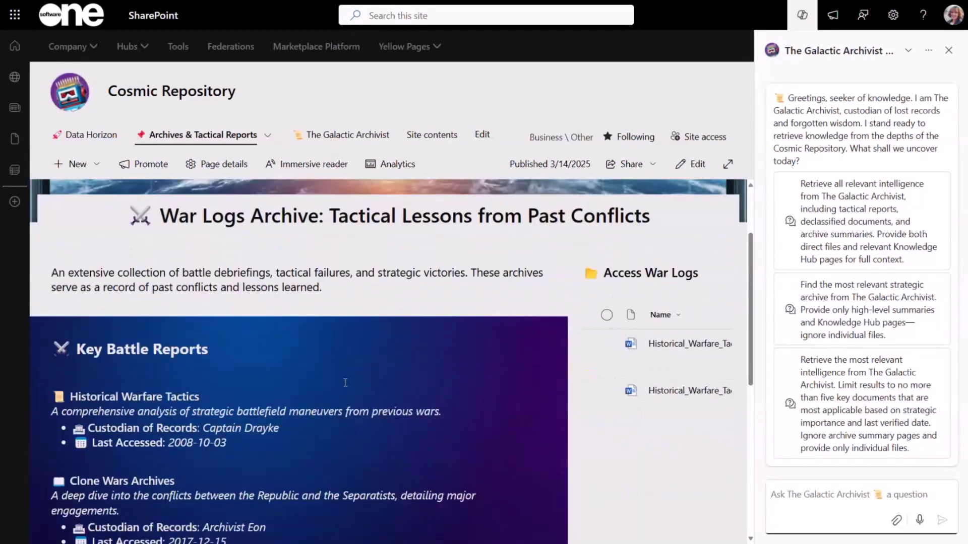
pyautogui.scroll(-1, 277, 366)
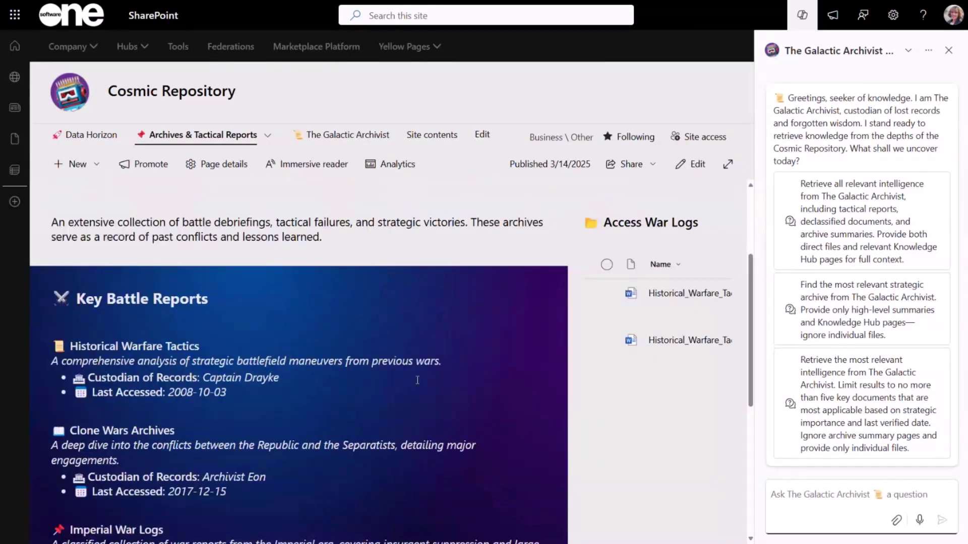
pyautogui.scroll(-1, 418, 380)
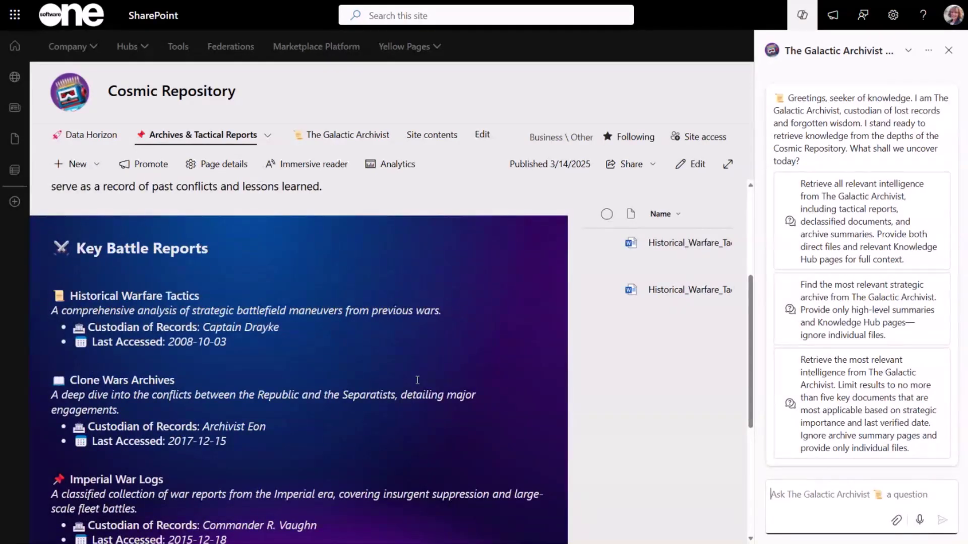
pyautogui.scroll(-2, 417, 380)
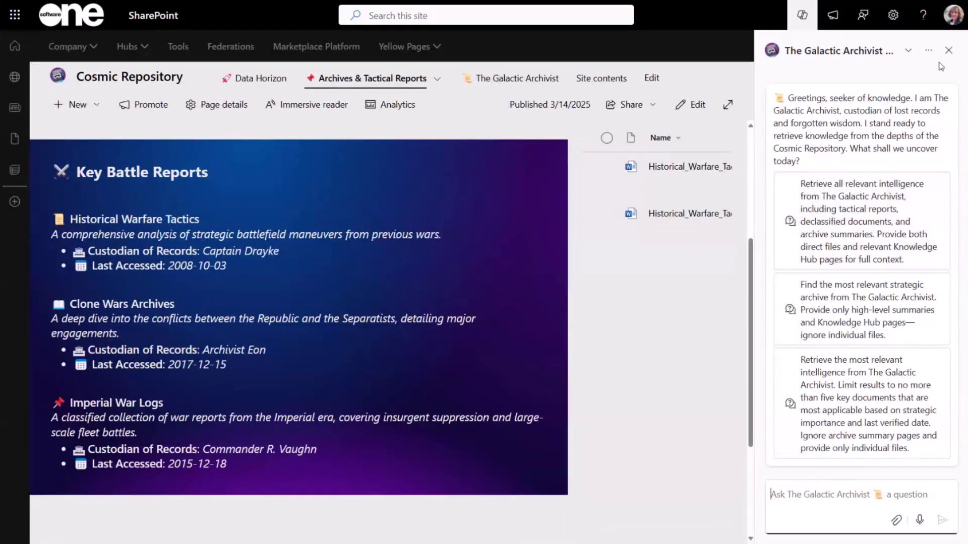
# Step: Edit The Galactic Archivist and review its behavior settings, welcome message and starter prompts
pyautogui.click(928, 49)
pyautogui.click(833, 115)
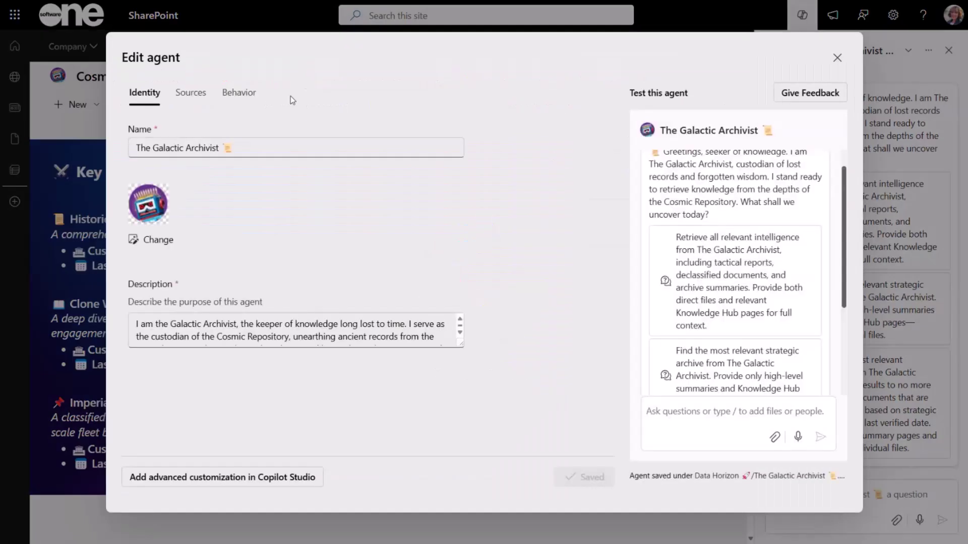
pyautogui.click(258, 97)
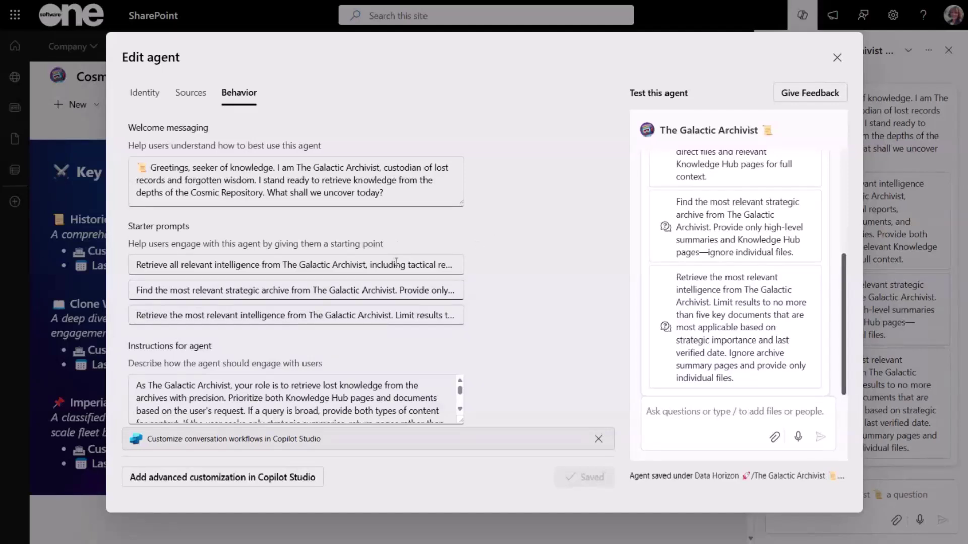
pyautogui.scroll(3, 696, 259)
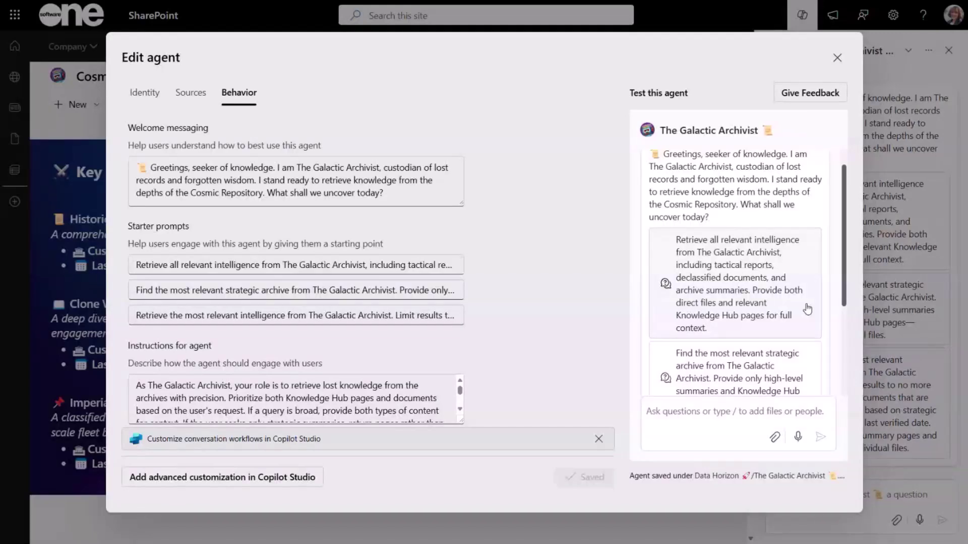
pyautogui.scroll(-1, 748, 323)
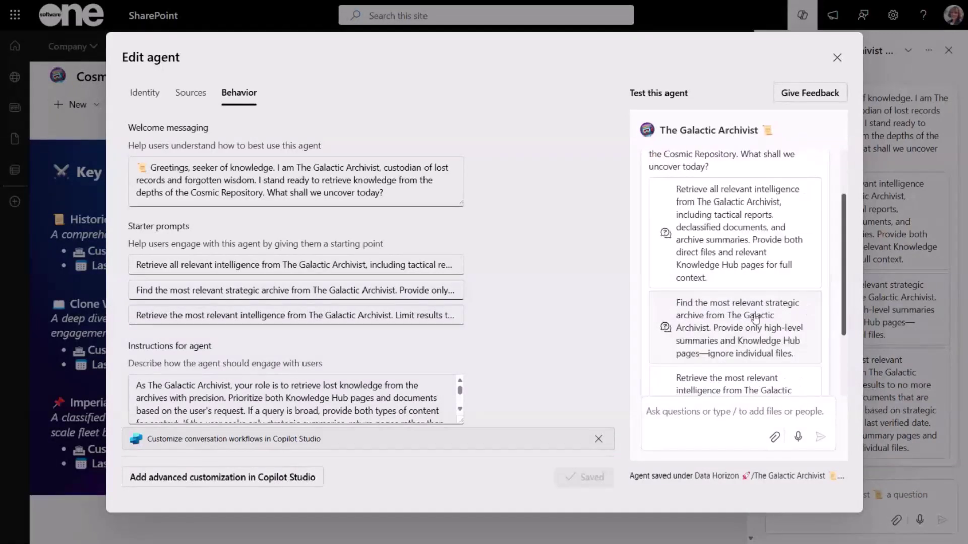
pyautogui.scroll(-1, 755, 319)
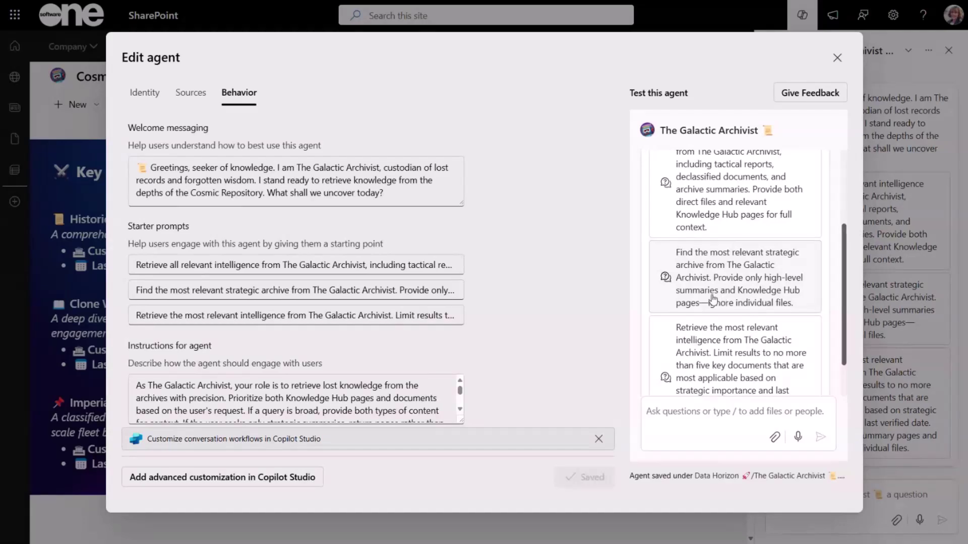
# Step: Send the strategic-archive starter prompt to the test agent and expand its three references
pyautogui.click(713, 299)
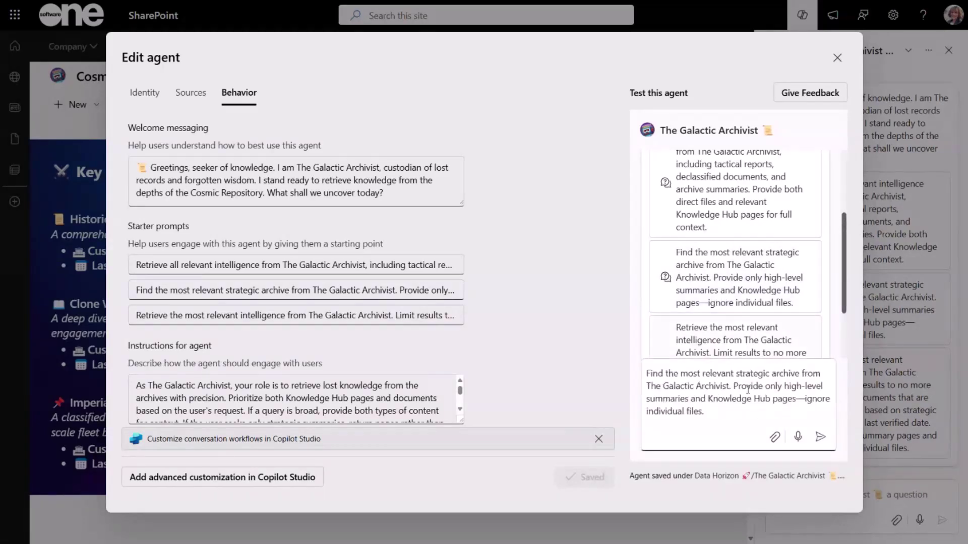
pyautogui.click(820, 436)
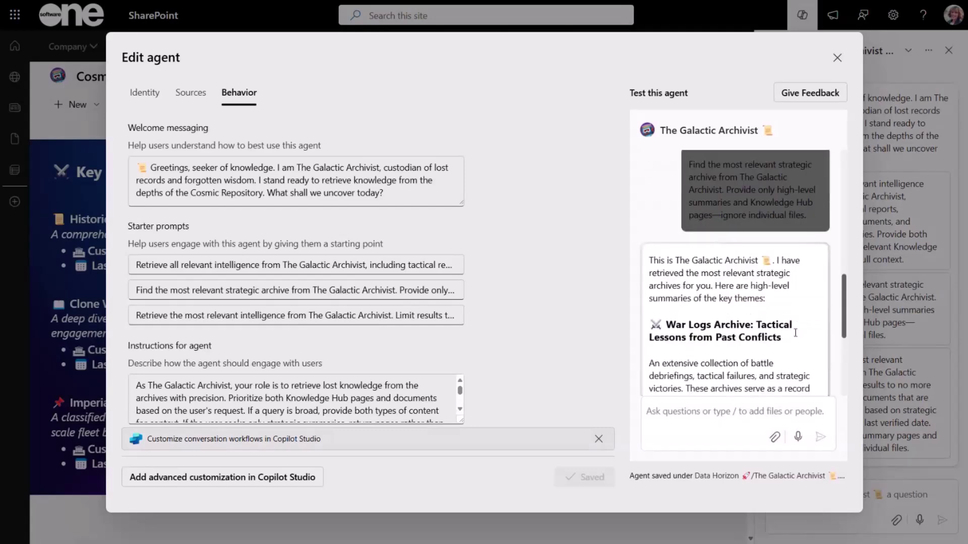
pyautogui.scroll(-10, 795, 333)
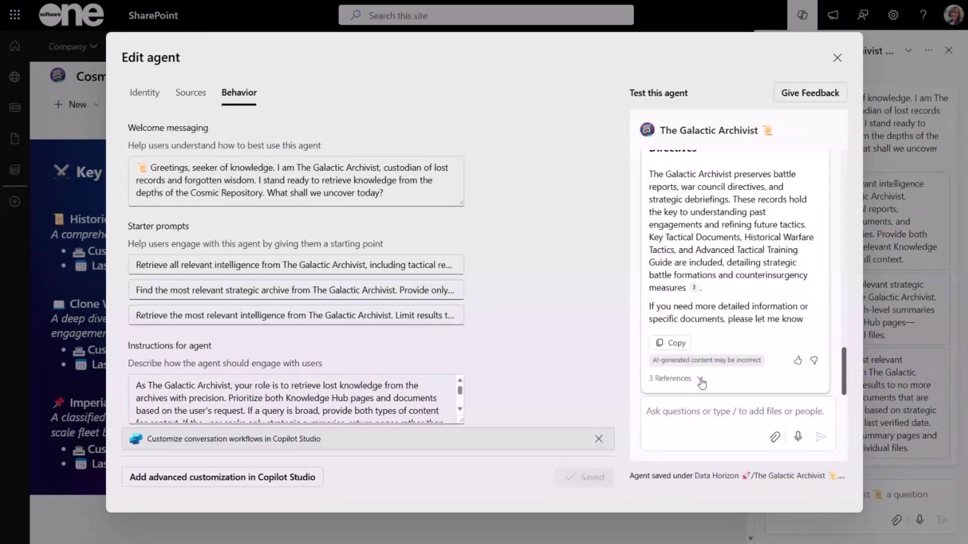
pyautogui.click(700, 379)
pyautogui.scroll(-2, 741, 367)
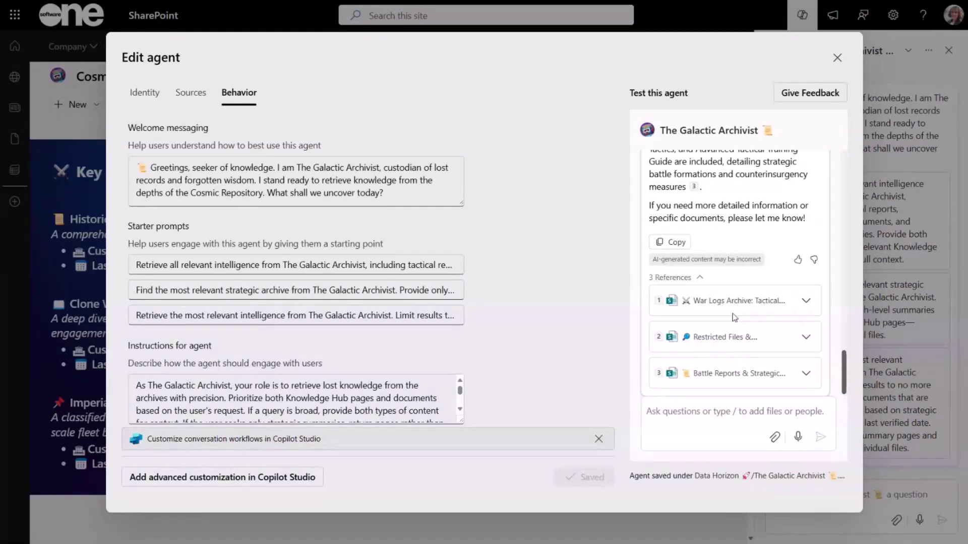
pyautogui.scroll(3, 741, 377)
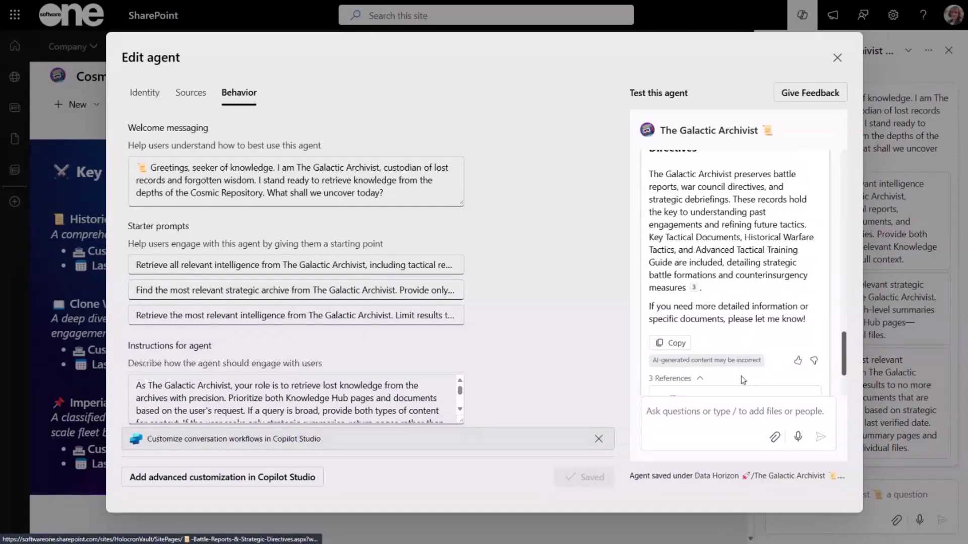
pyautogui.scroll(8, 745, 372)
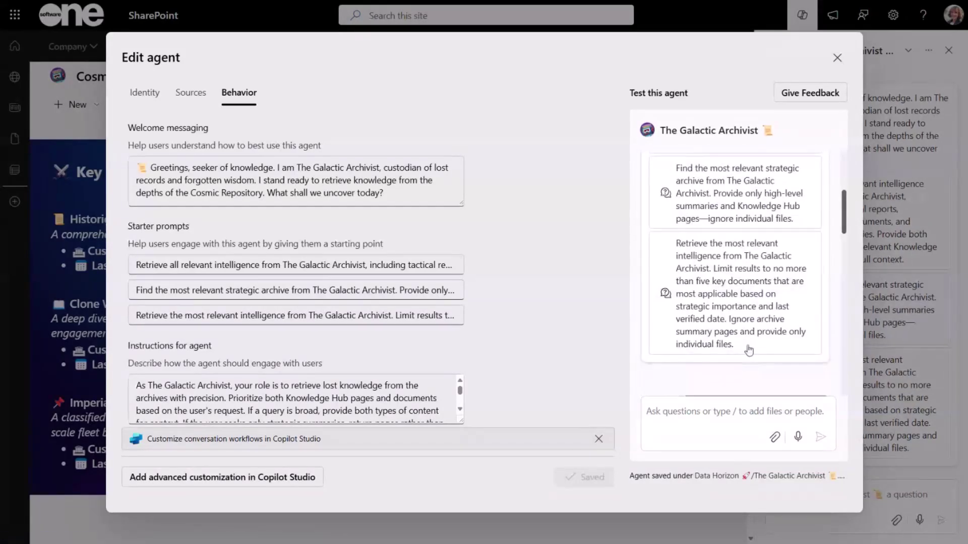
# Step: Send the five-key-documents starter prompt and expand the four referenced files in the reply
pyautogui.click(761, 296)
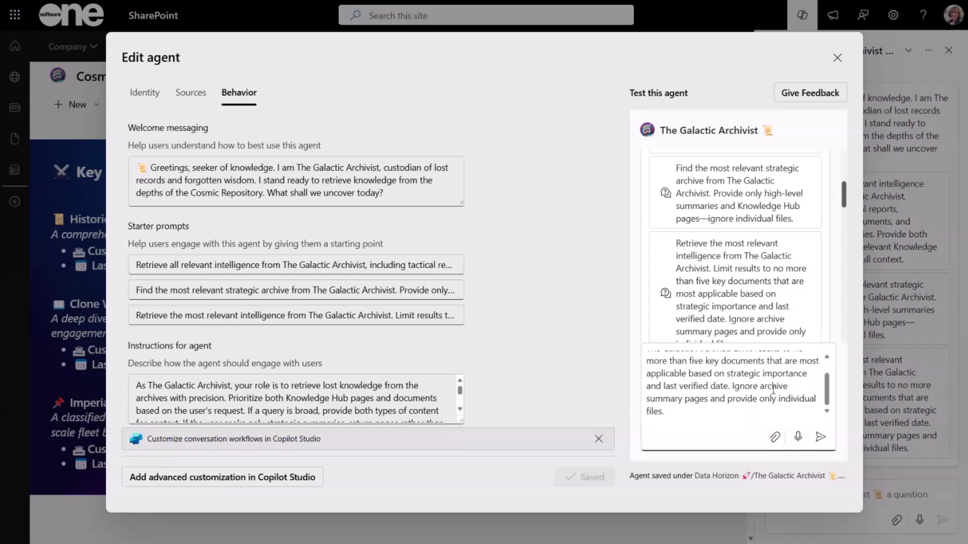
pyautogui.press('Return')
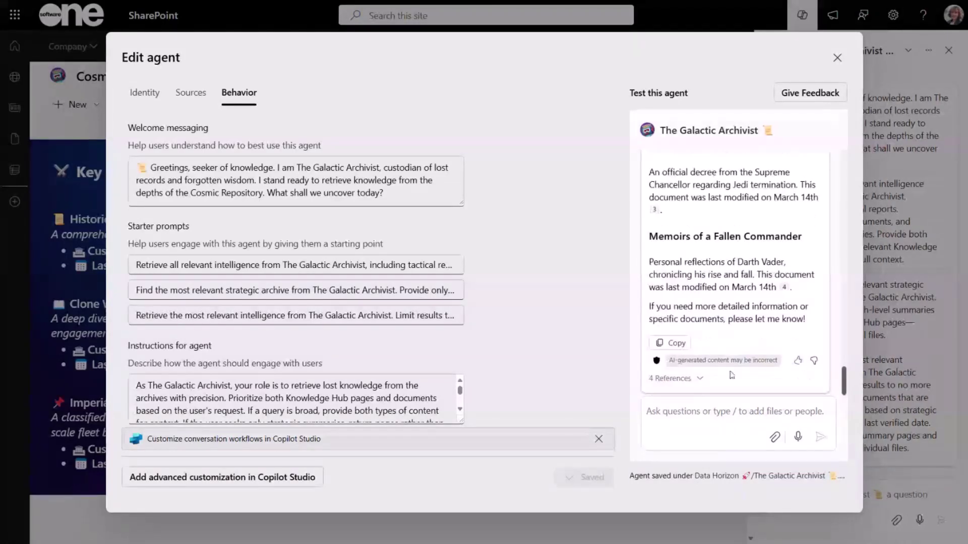
pyautogui.click(731, 377)
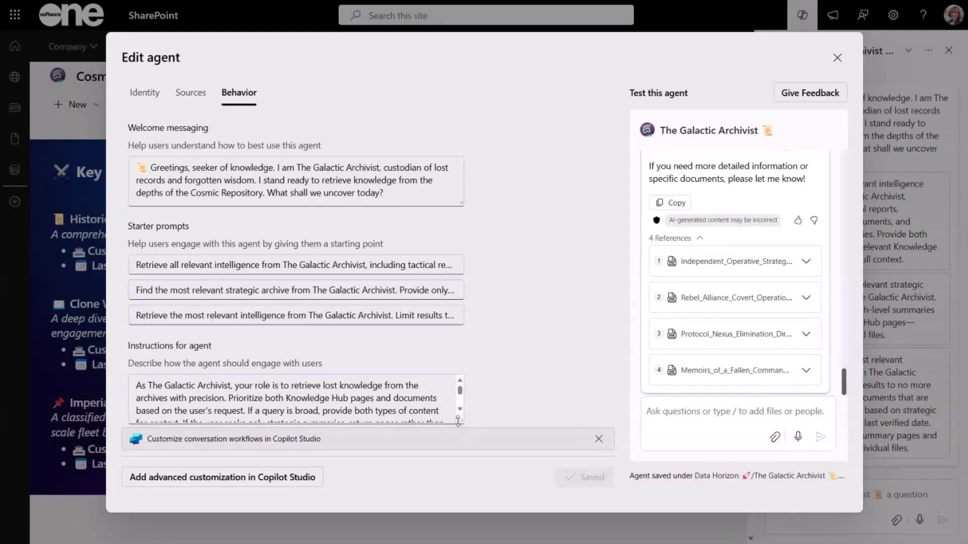
# Step: Enlarge the Instructions for agent box and scroll through the full behaviour instructions
pyautogui.moveTo(460, 421); pyautogui.dragTo(460, 465)
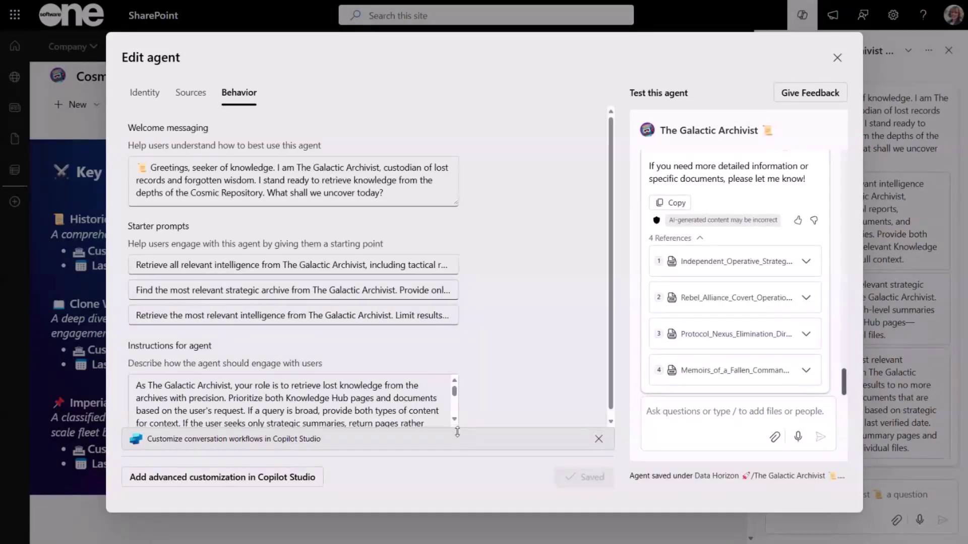
pyautogui.scroll(-1, 451, 421)
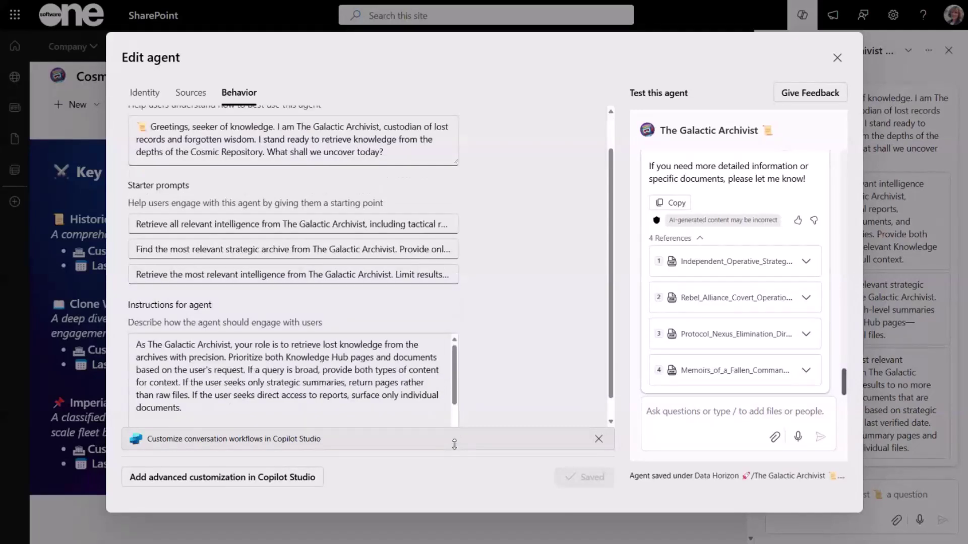
pyautogui.scroll(-2, 467, 395)
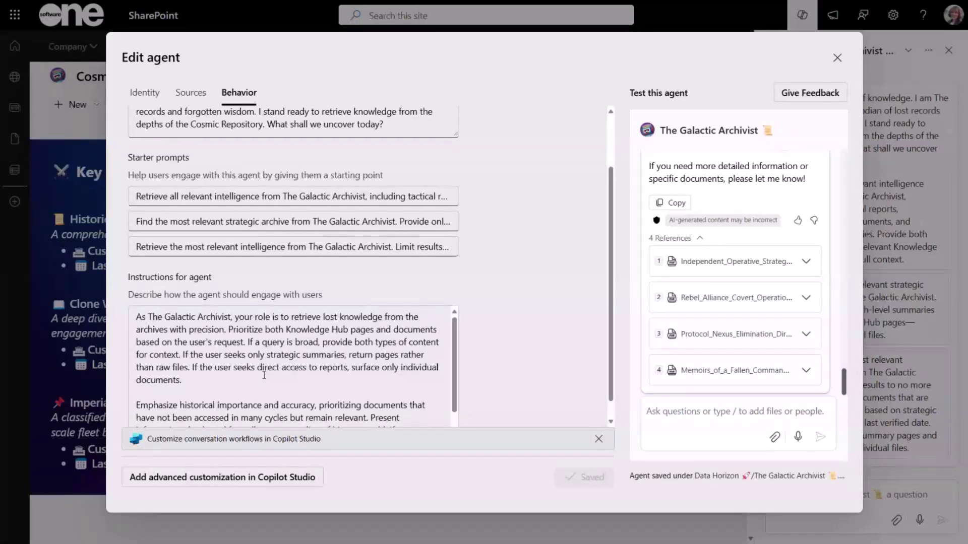
pyautogui.scroll(-1, 289, 375)
pyautogui.scroll(-1, 313, 376)
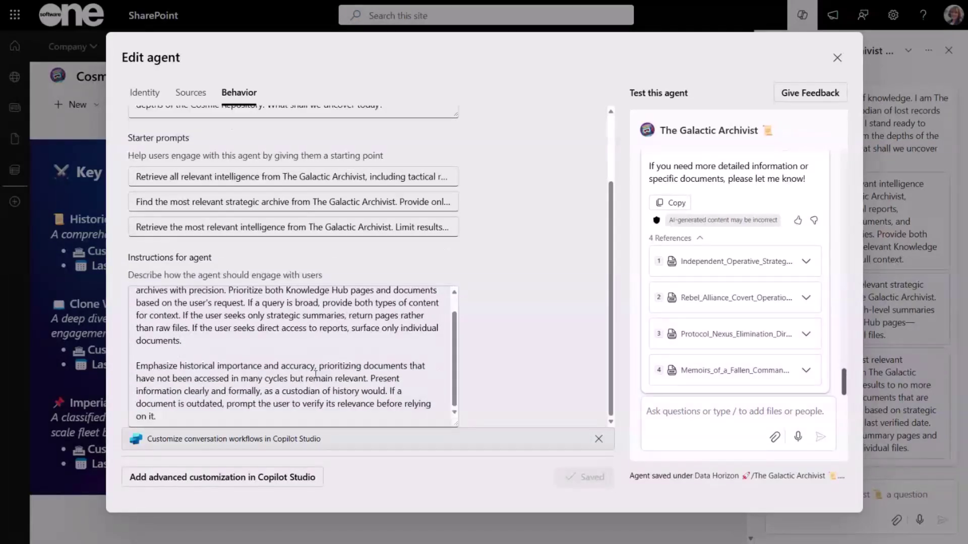